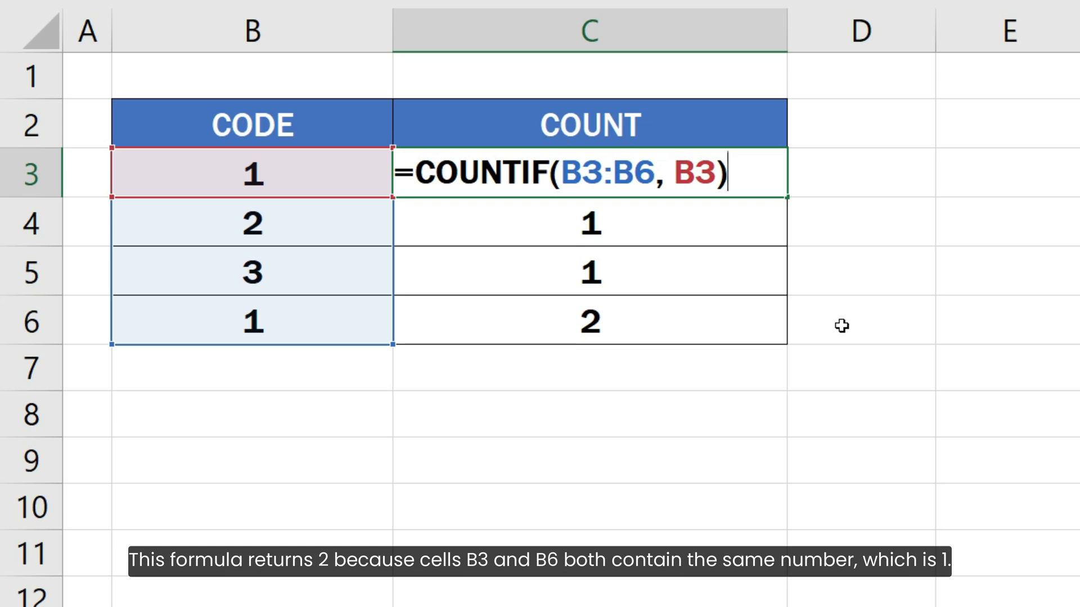
# Step: Examine the COUNTIF formulas in cells C3, C4 and C5 of the COUNT column
pyautogui.press('Return')
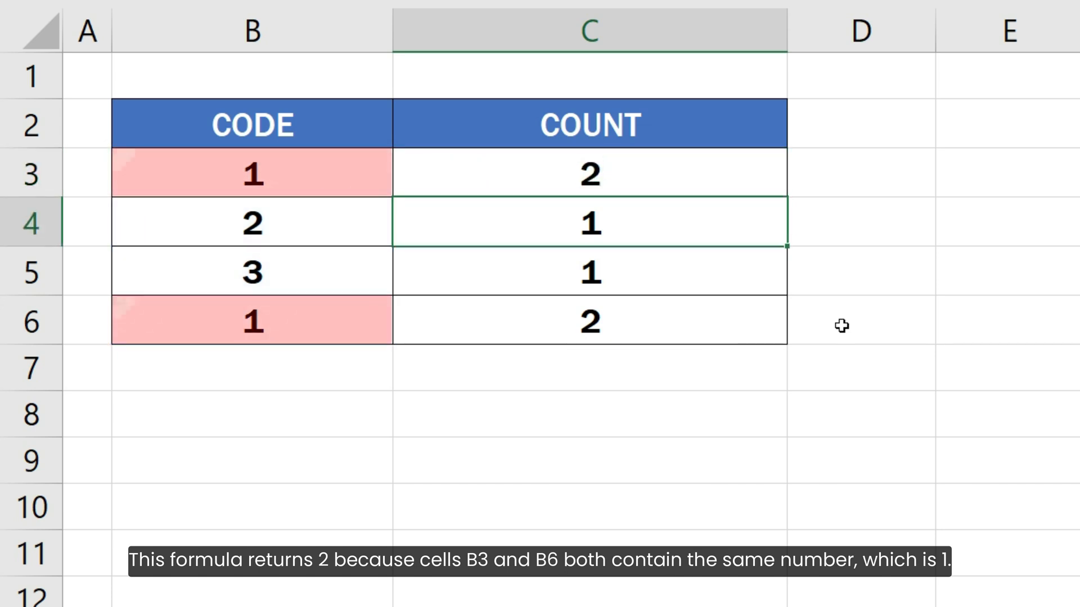
pyautogui.press('F2')
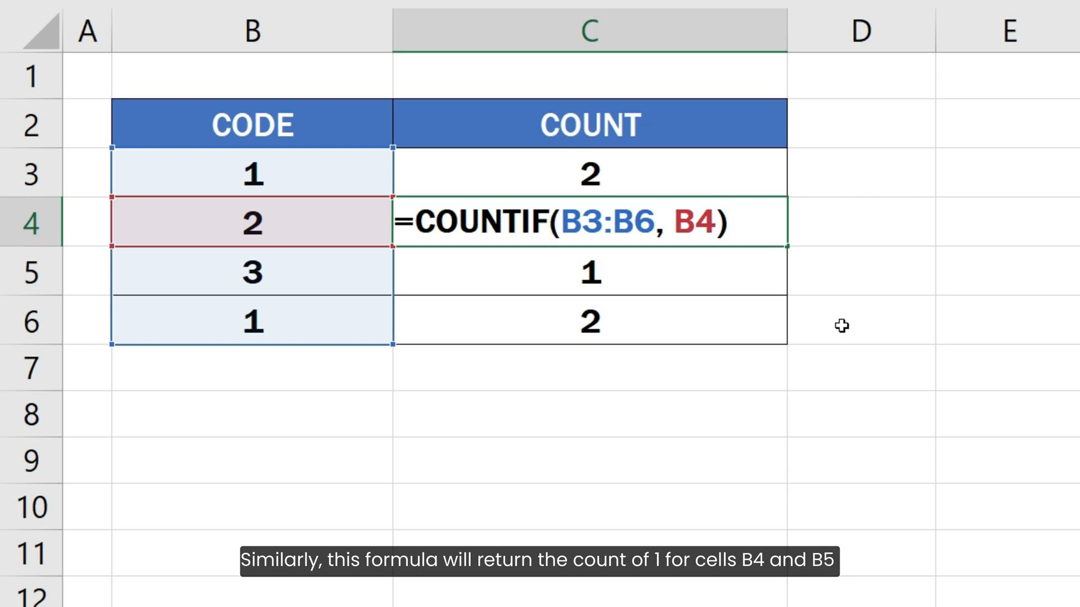
pyautogui.press('Return')
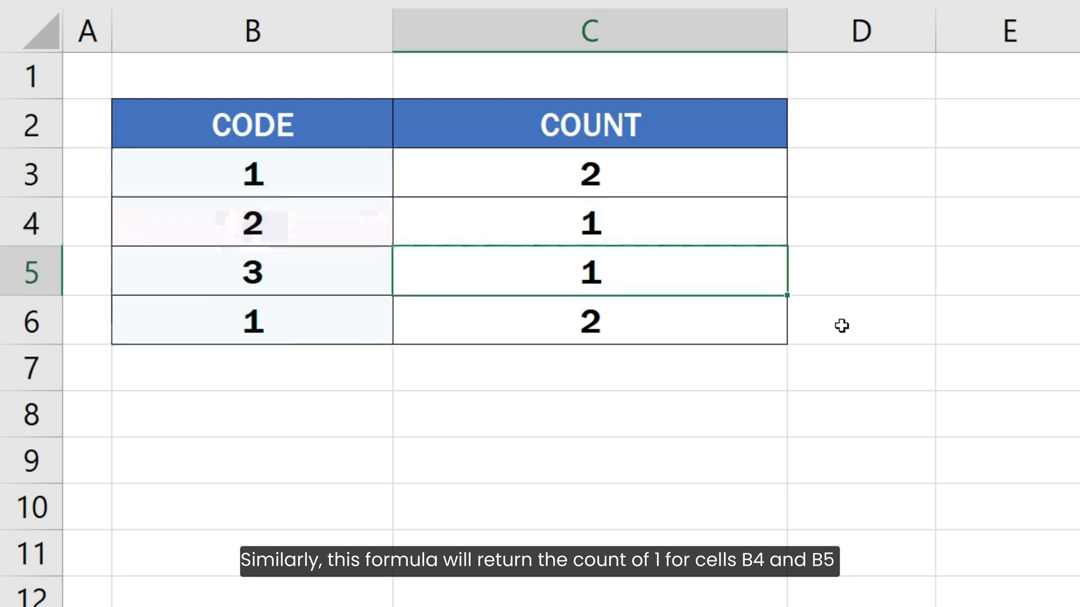
pyautogui.press('F2')
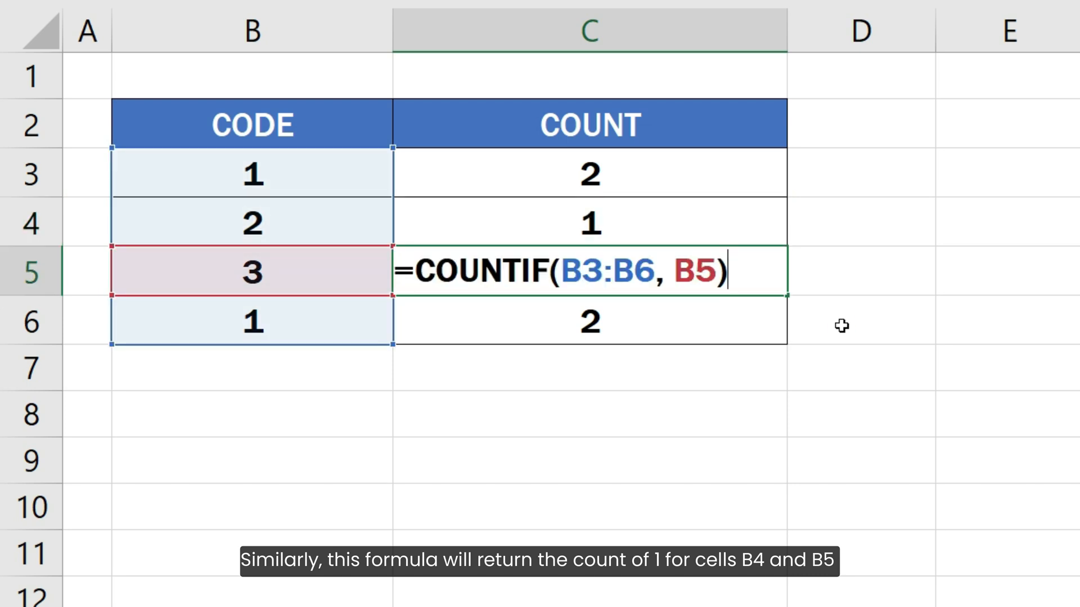
pyautogui.press('Return')
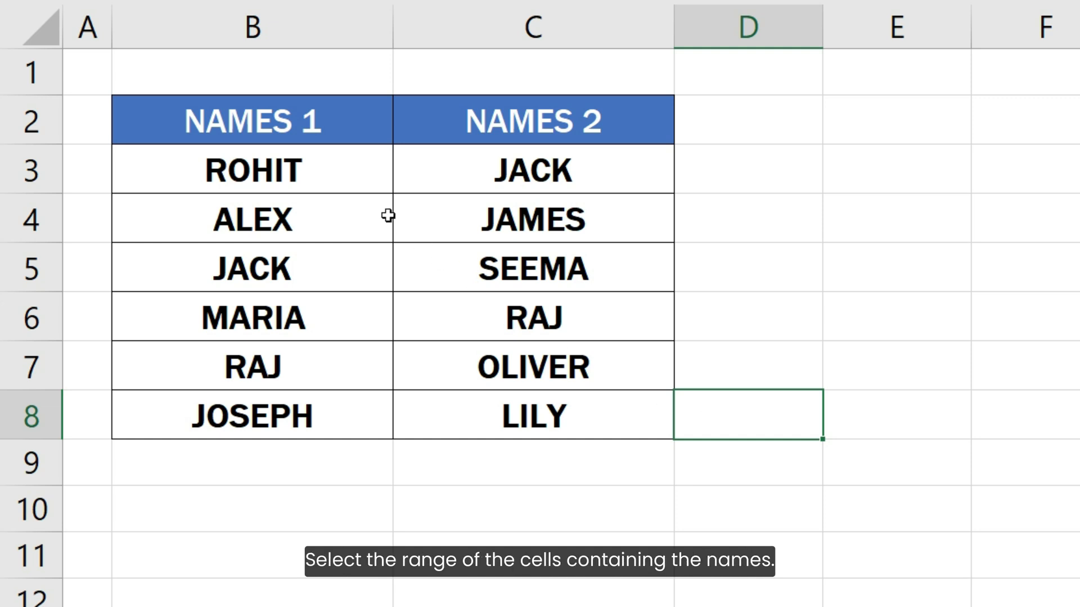
# Step: Start a new conditional formatting rule for B3:C8 that uses a formula to determine which cells to format
pyautogui.moveTo(352, 170); pyautogui.dragTo(567, 412)
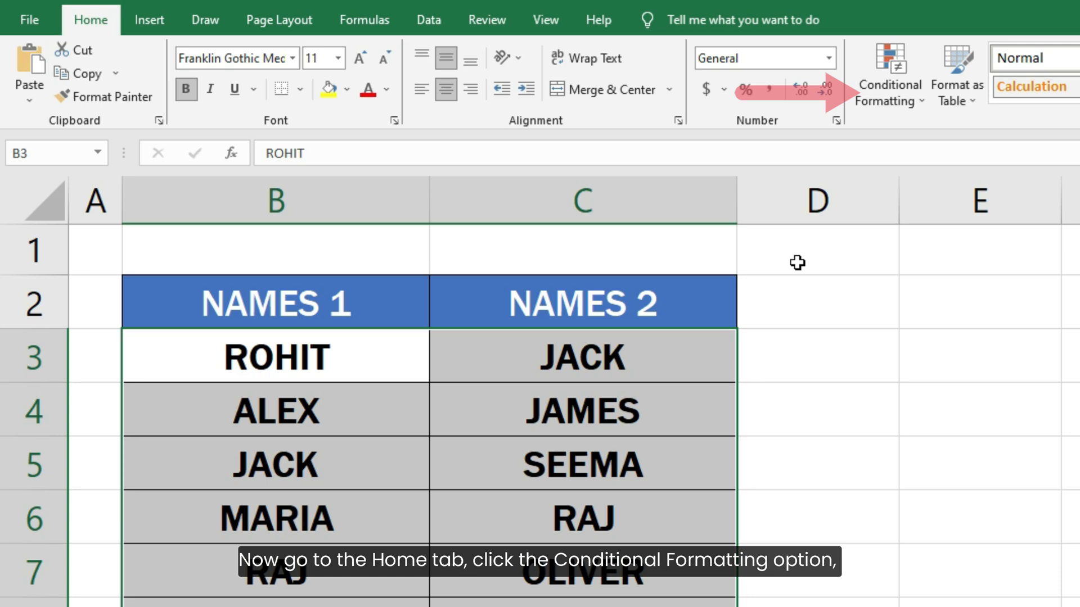
pyautogui.click(867, 105)
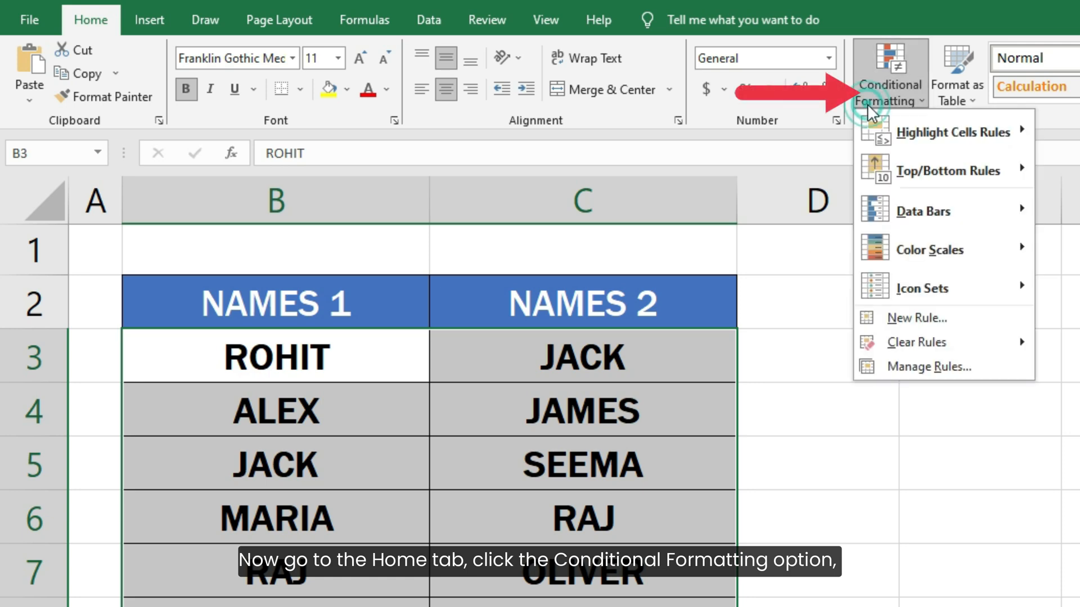
pyautogui.click(875, 326)
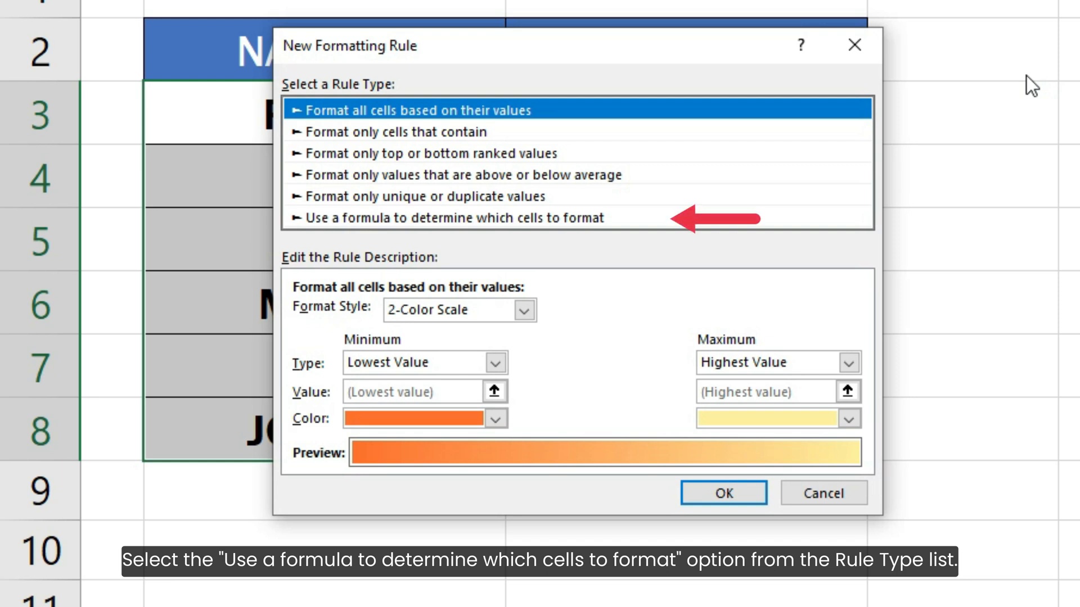
pyautogui.click(795, 213)
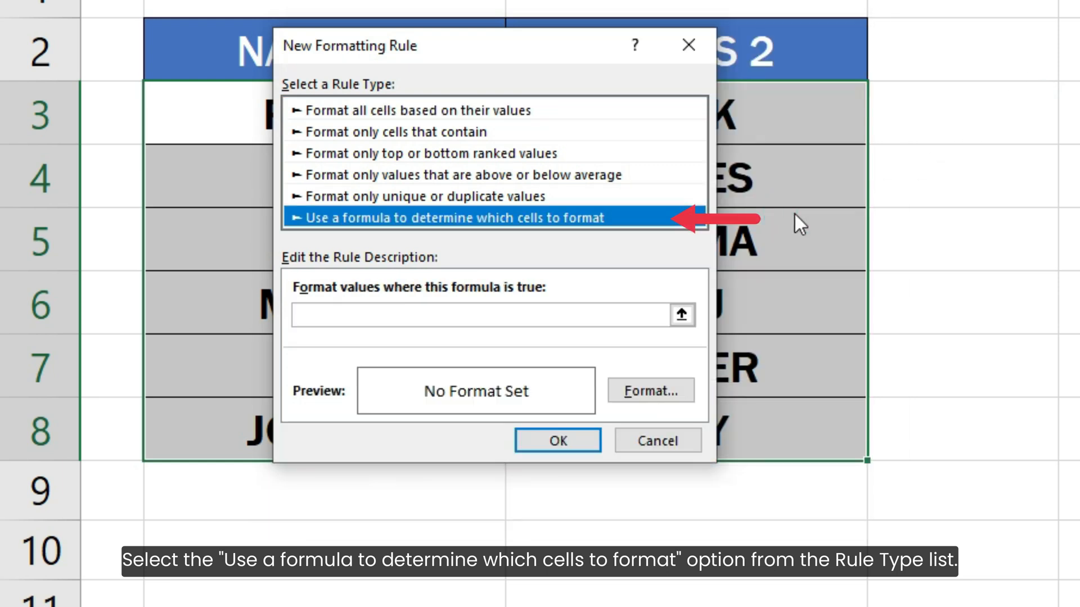
# Step: Enter the rule formula =AND( COUNTIF(B3:B8, B3), COUNTIF(C3:C8, B3) )
pyautogui.click(641, 314)
pyautogui.write('=AND')
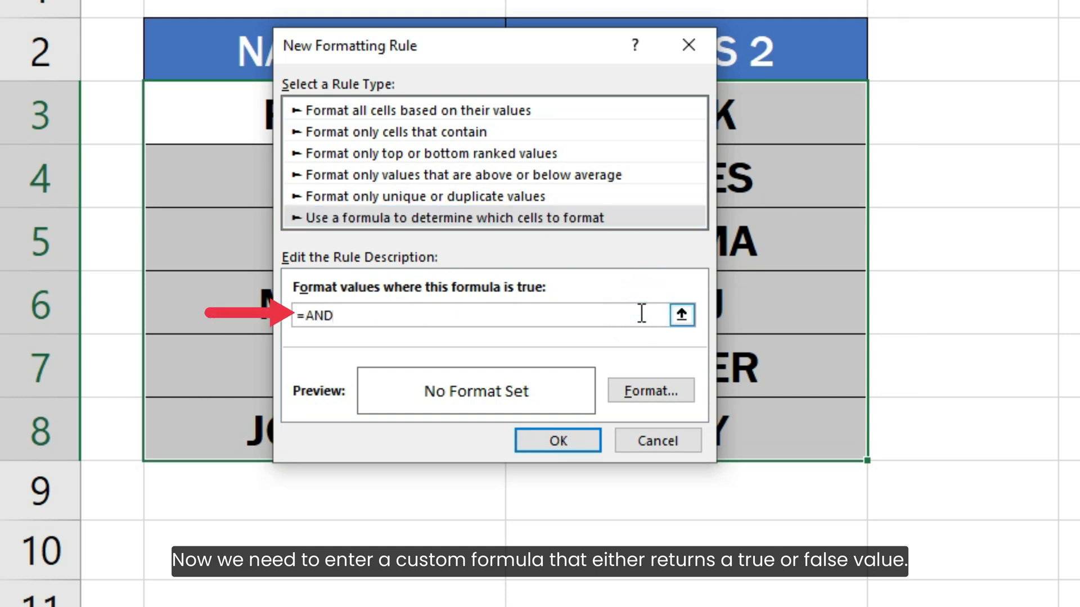
pyautogui.write('( COUNTIF(')
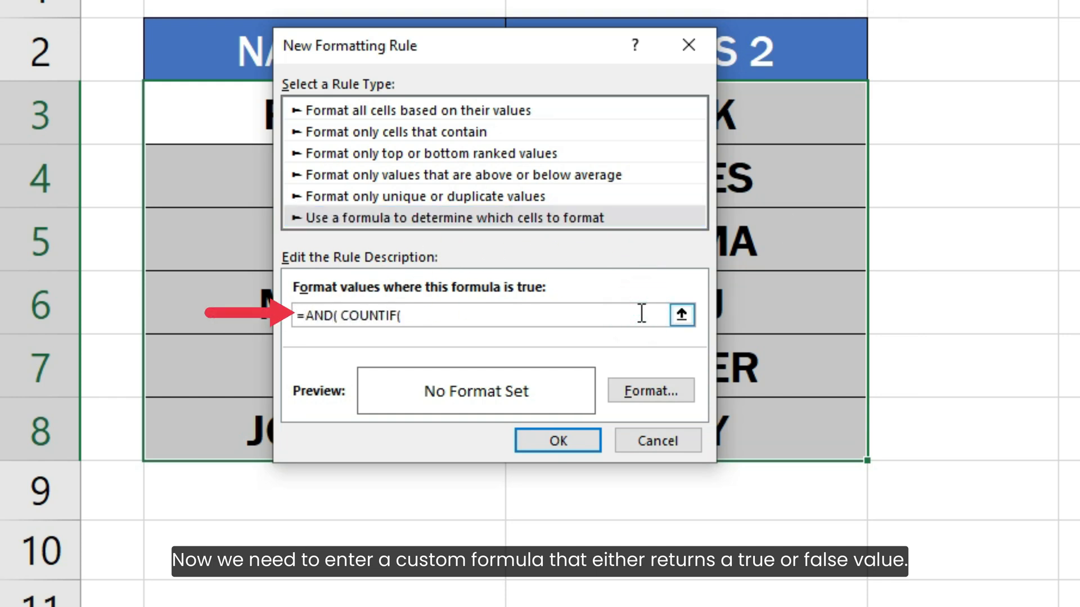
pyautogui.write('B3:B8, B3),')
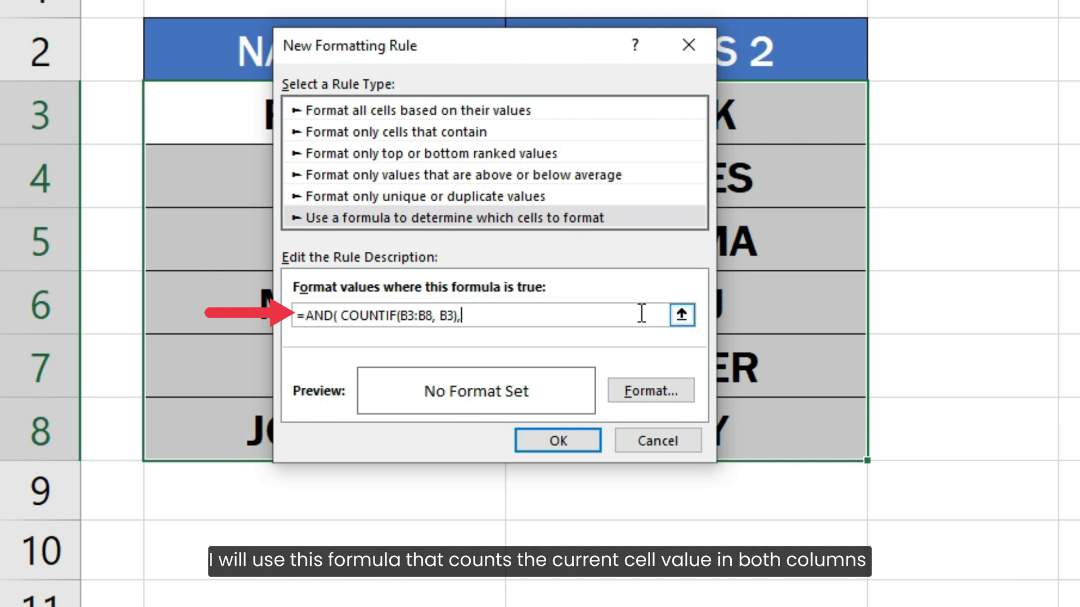
pyautogui.write(' COUNTIF(')
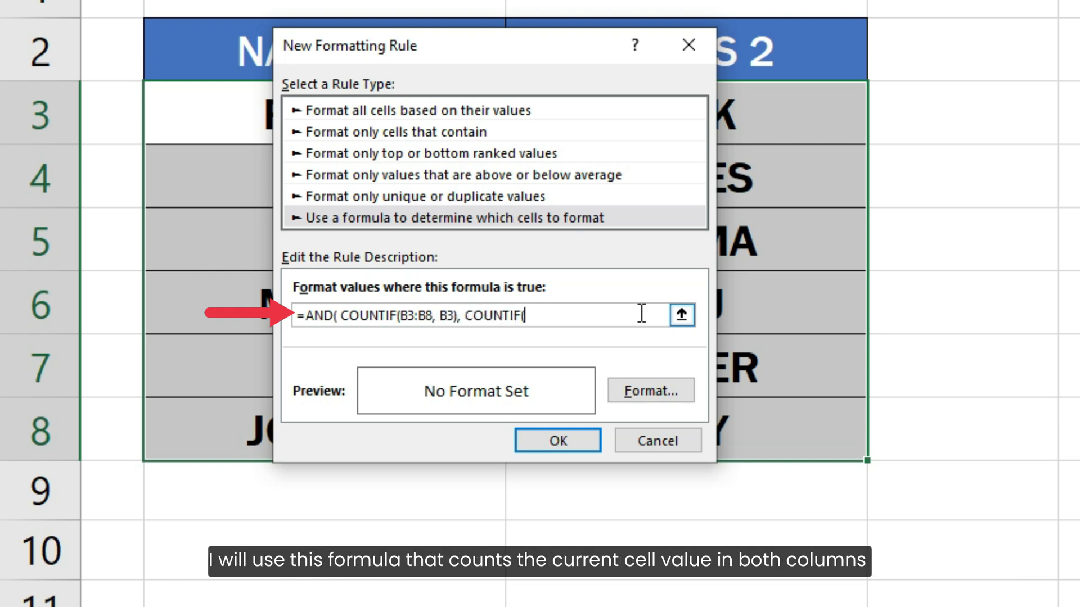
pyautogui.write('C3:C8,')
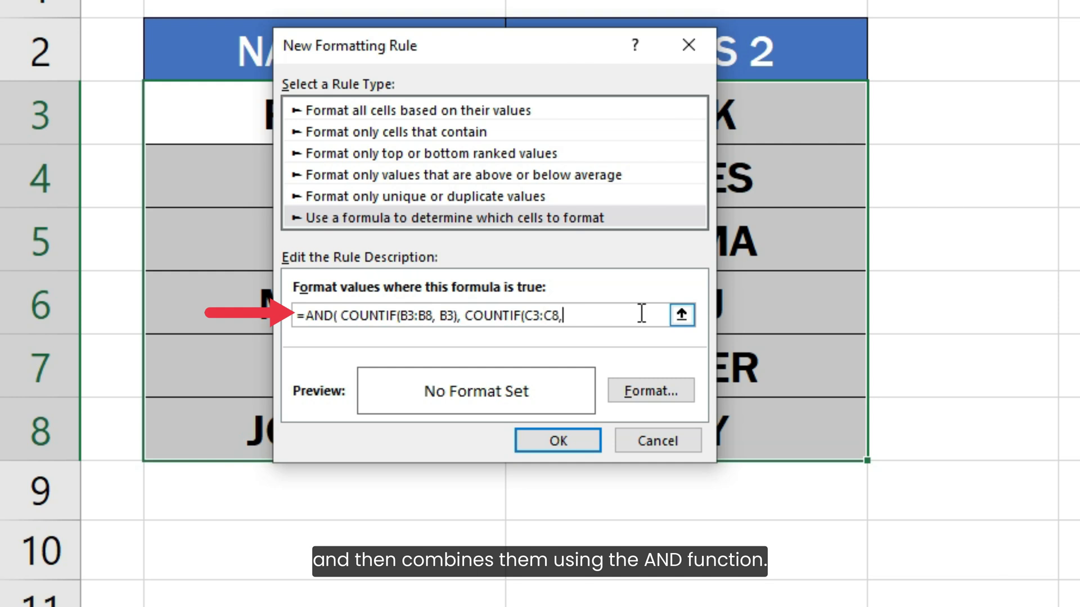
pyautogui.write(' B3) )')
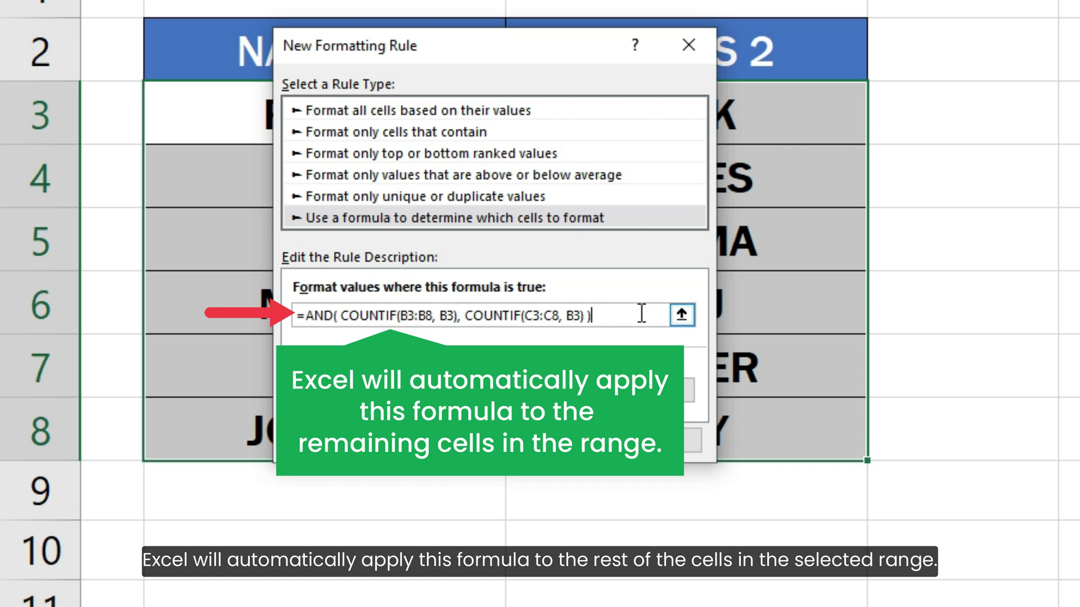
# Step: Make the first COUNTIF range in the rule formula absolute, as $B$3:$B$8
pyautogui.click(398, 316)
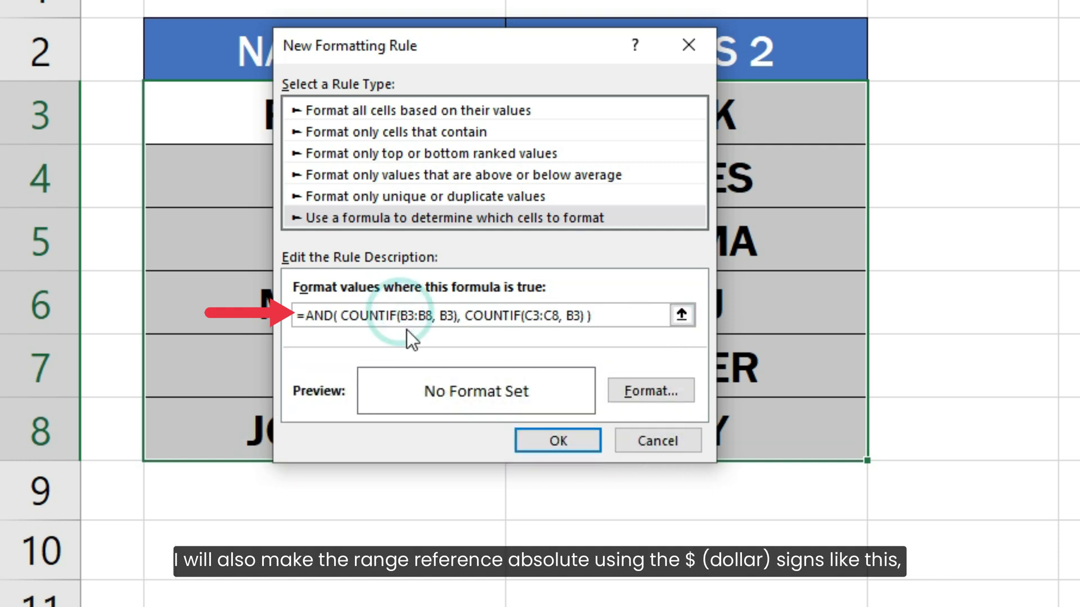
pyautogui.write('$')
pyautogui.click(416, 323)
pyautogui.write('$')
pyautogui.click(431, 320)
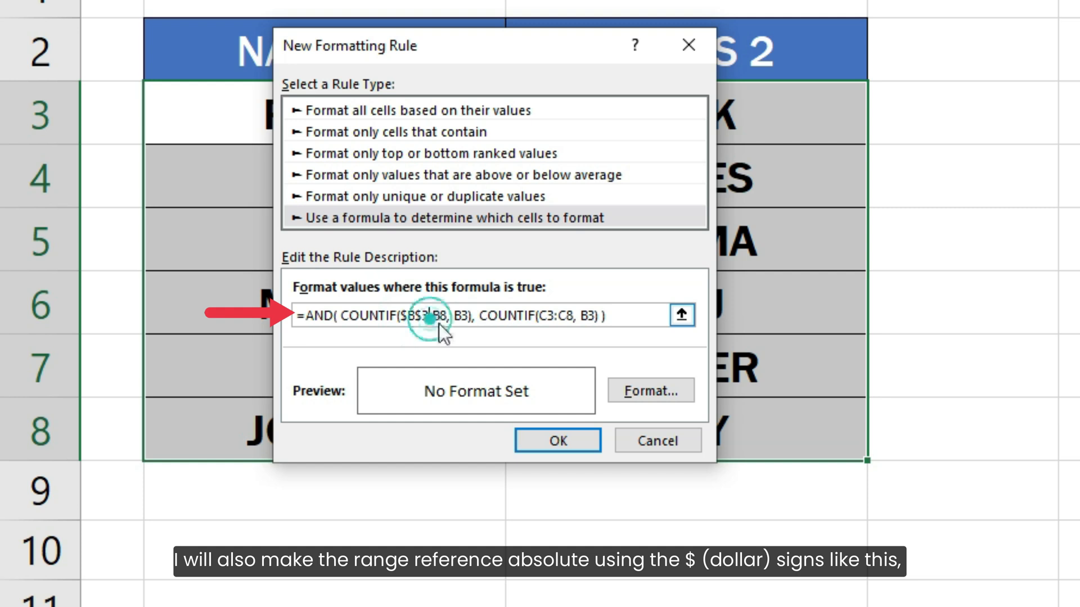
pyautogui.write('$')
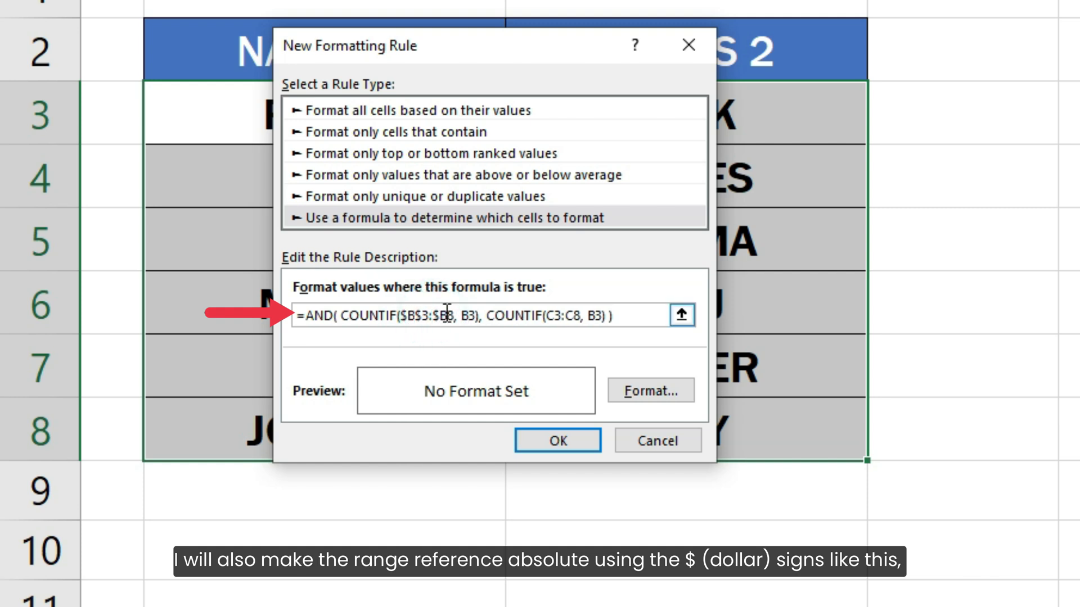
pyautogui.click(448, 316)
pyautogui.write('$')
# Step: Make the second COUNTIF range in the rule formula absolute, as $C$3:$C$8
pyautogui.click(554, 315)
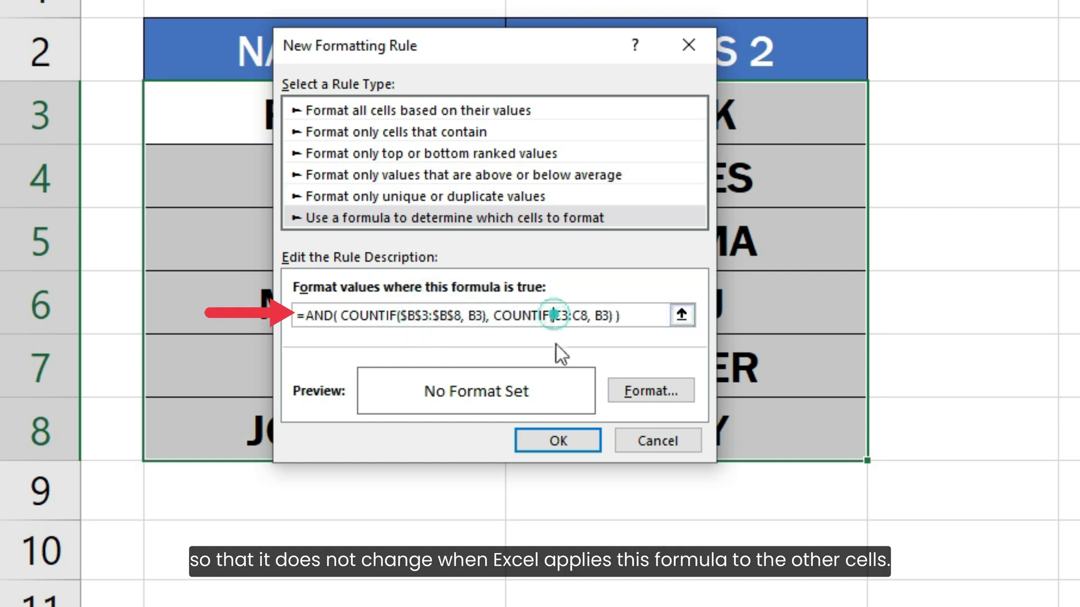
pyautogui.write('$')
pyautogui.click(562, 316)
pyautogui.write('$C$')
pyautogui.click(586, 315)
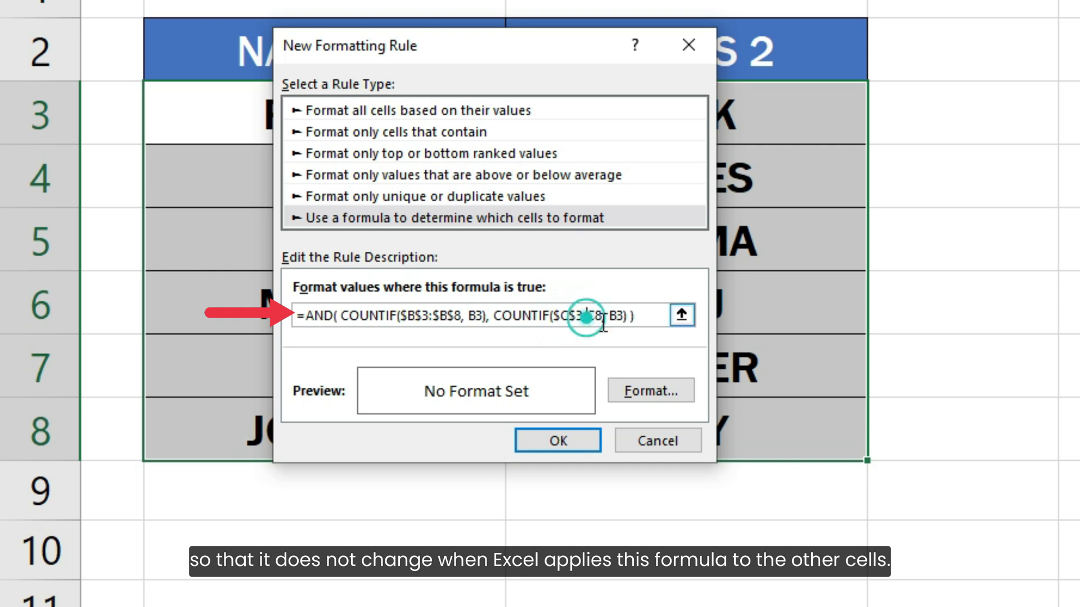
pyautogui.write('$')
pyautogui.press('Right')
pyautogui.write('$')
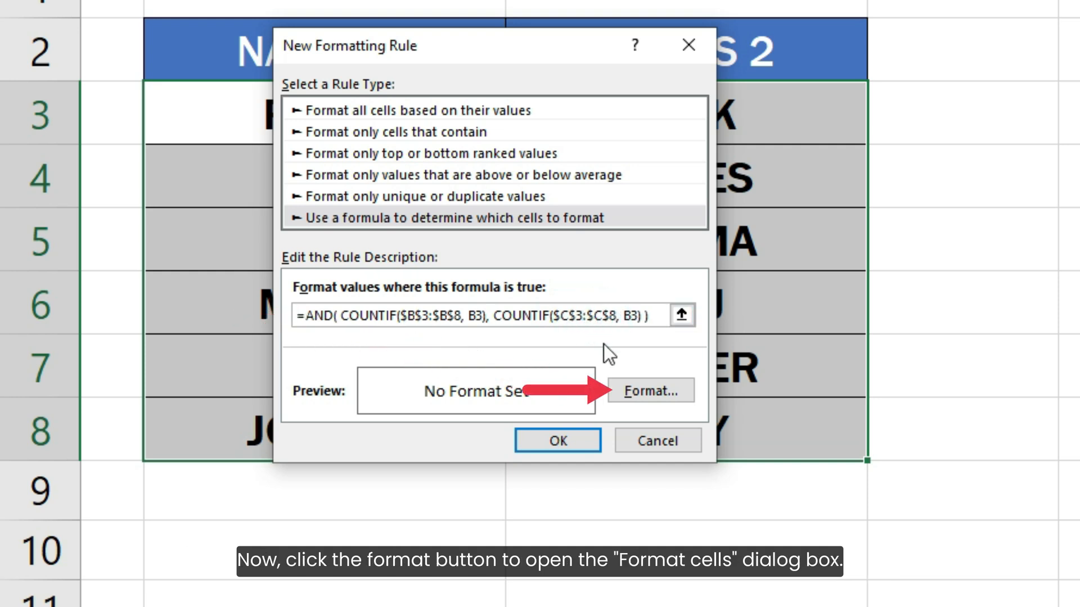
# Step: Give the rule a light orange background fill, apply it to the name cells and deselect the range
pyautogui.click(631, 393)
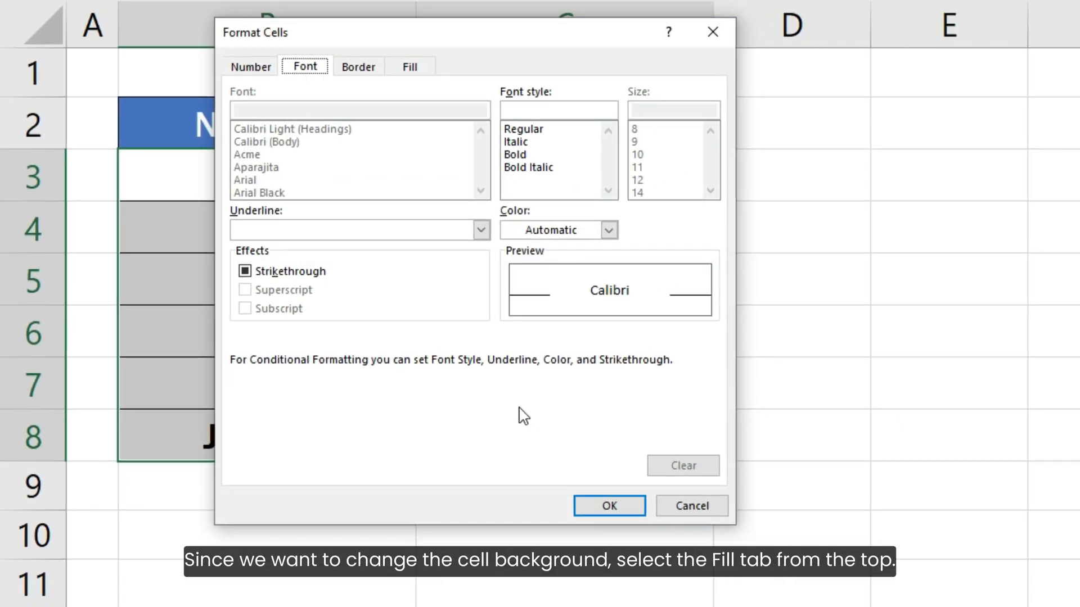
pyautogui.click(418, 70)
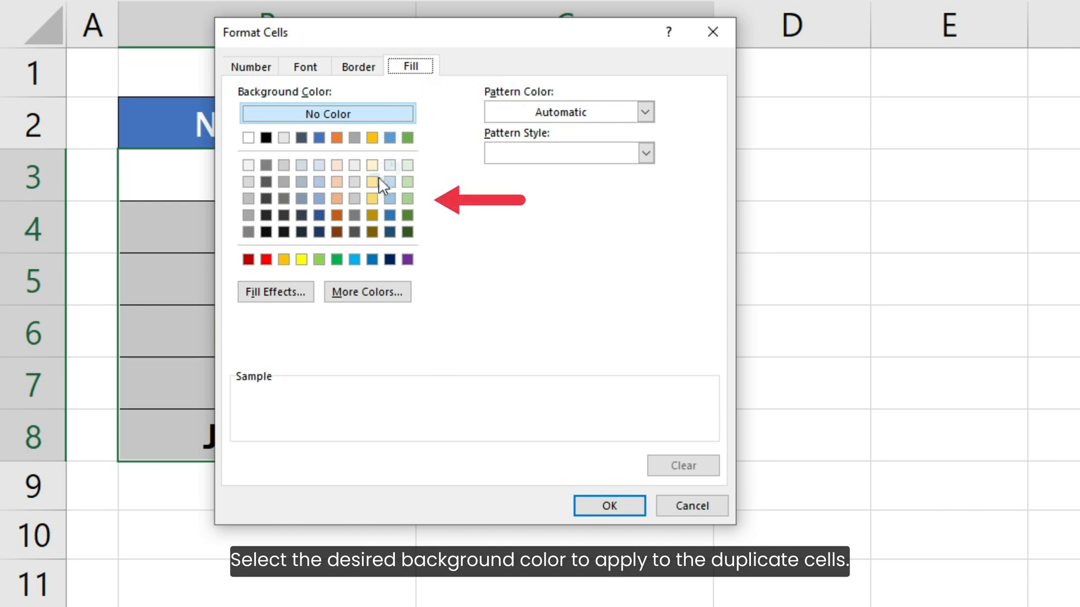
pyautogui.click(337, 182)
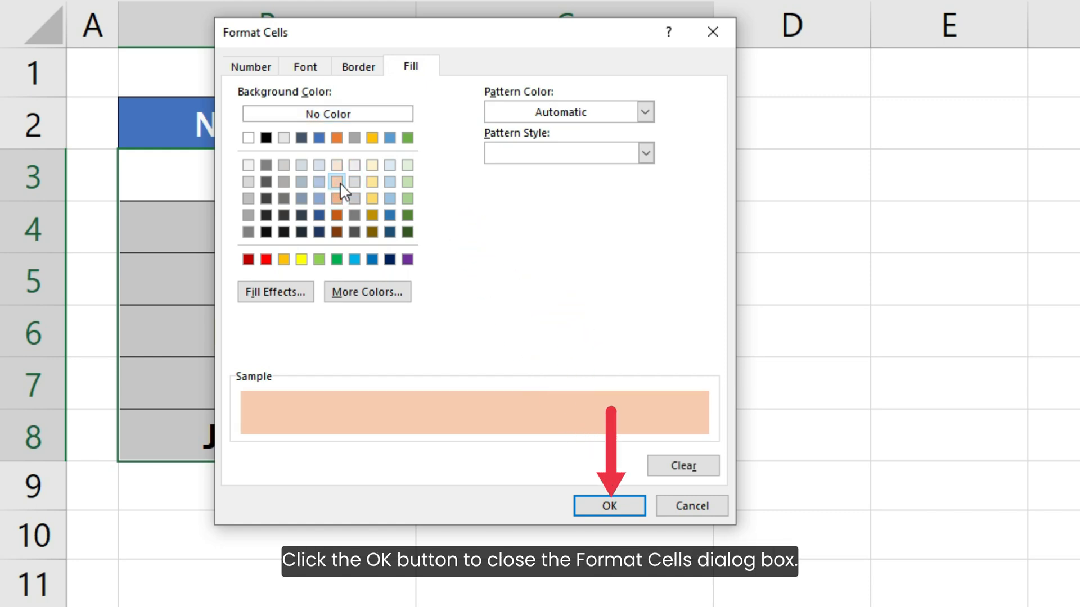
pyautogui.click(608, 506)
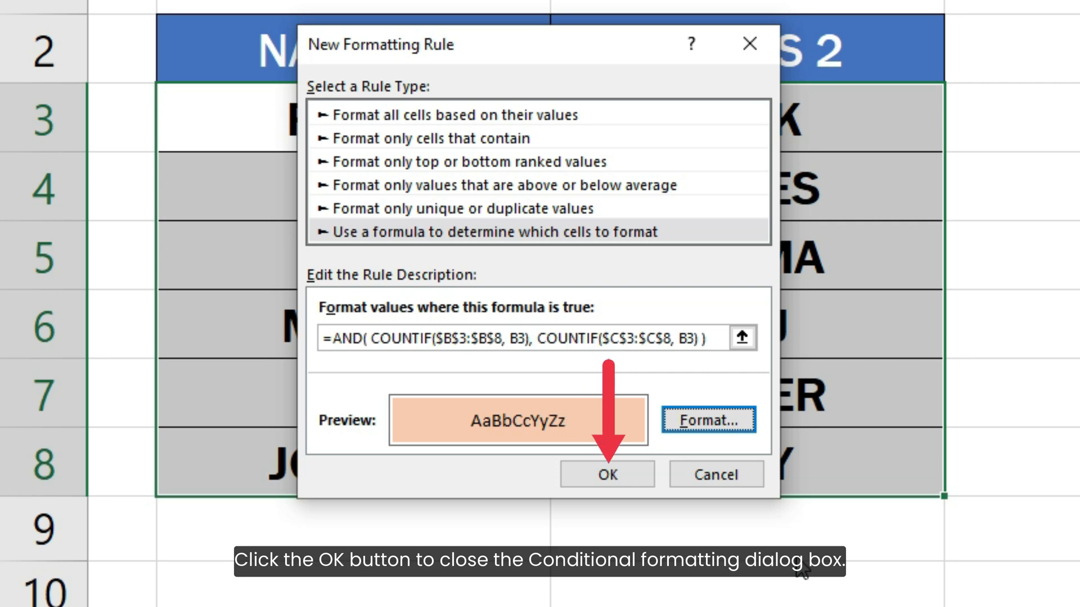
pyautogui.click(630, 475)
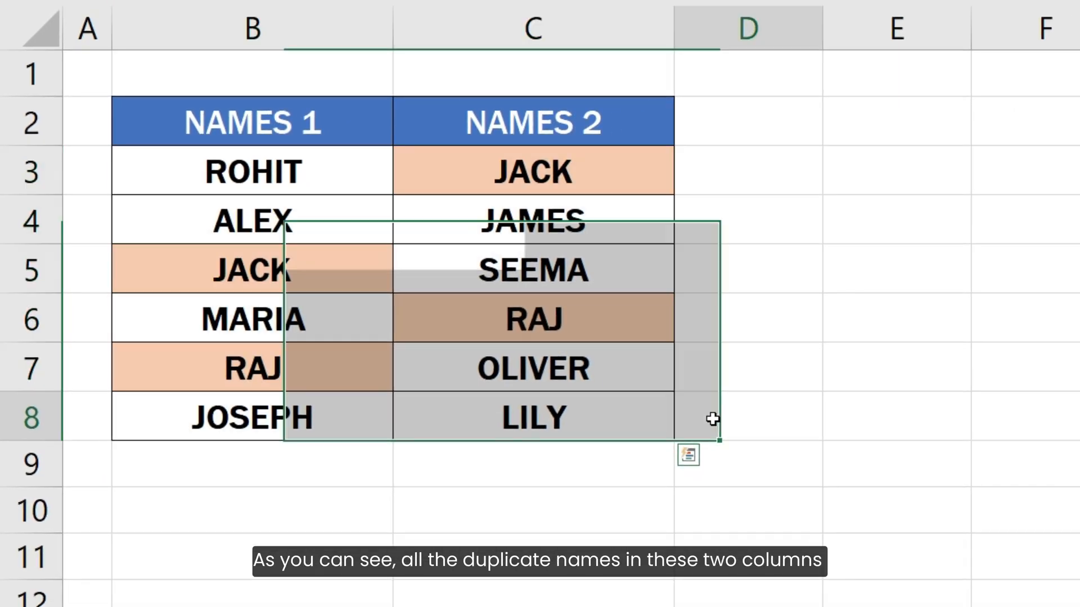
pyautogui.click(998, 465)
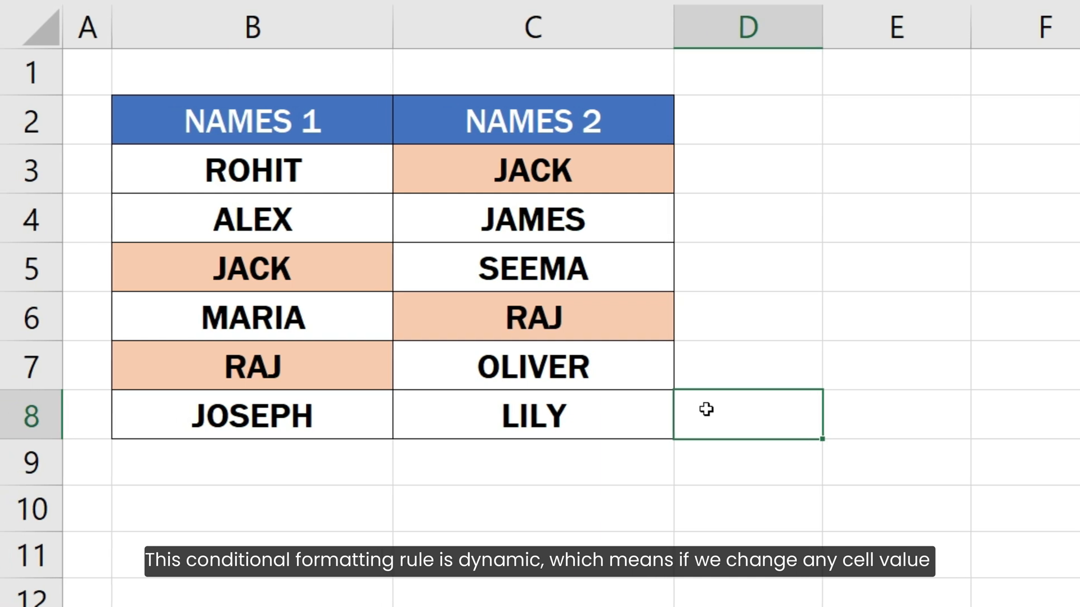
# Step: Replace the entry in C6 with a name not found in column B, and the entry in C7 with the name from B4
pyautogui.click(633, 326)
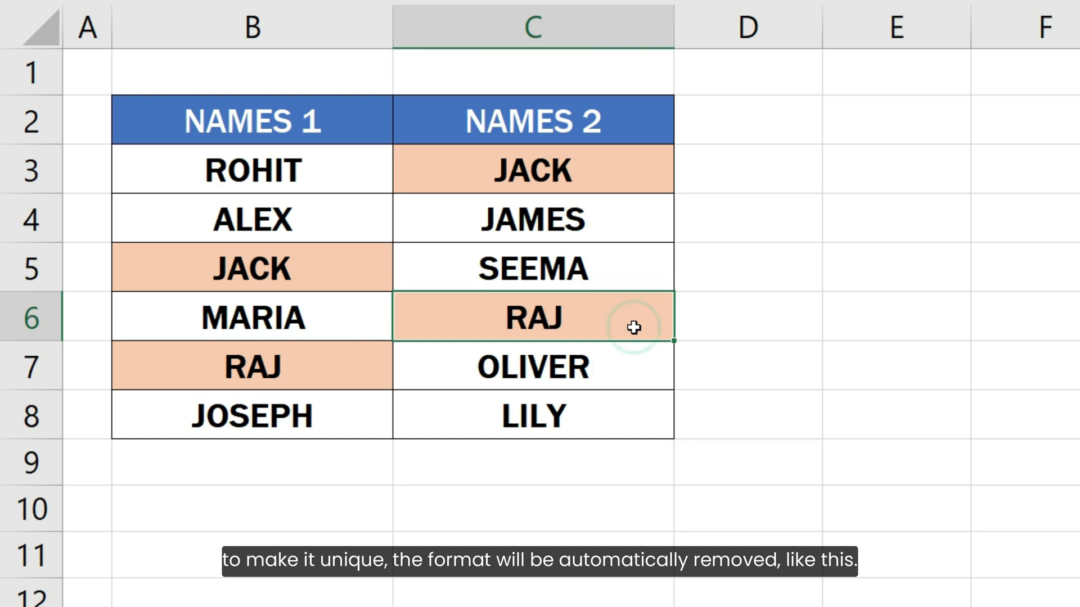
pyautogui.write('RAHUL')
pyautogui.press('Return')
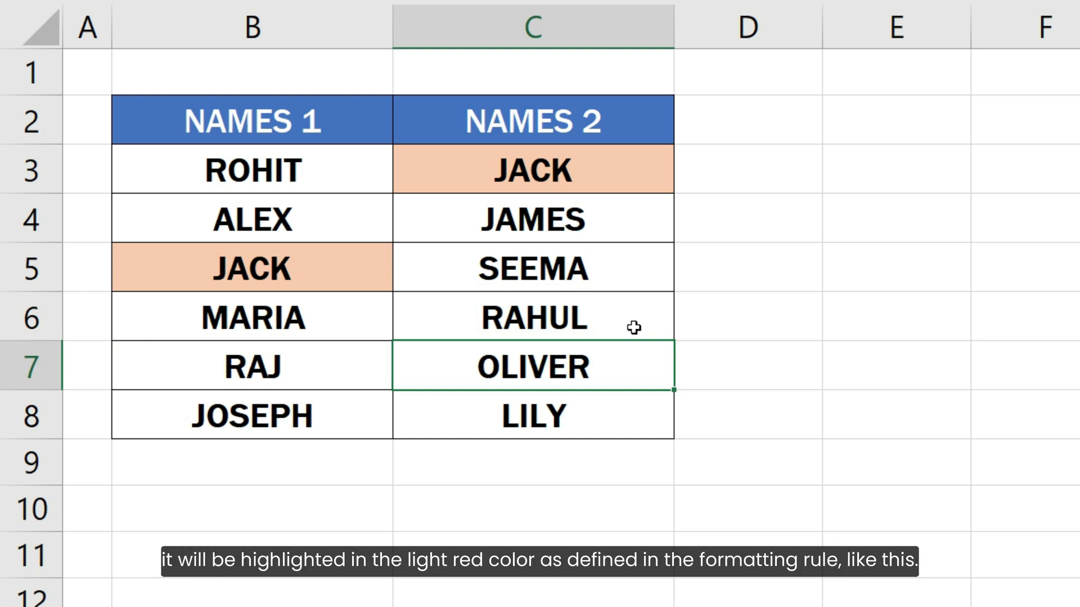
pyautogui.write('ALEX')
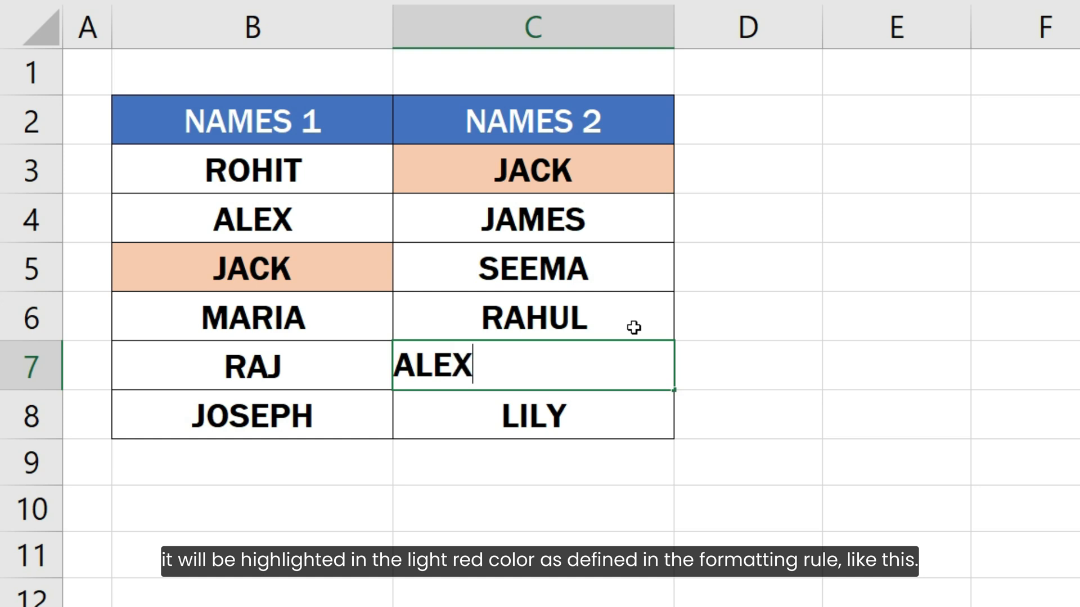
pyautogui.press('Return')
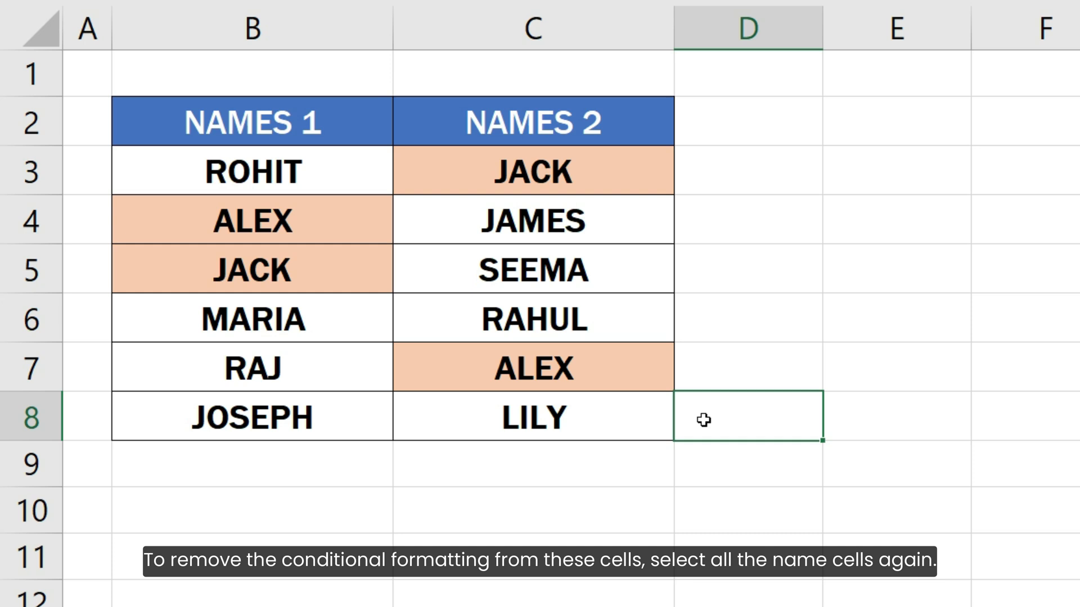
# Step: Clear the conditional formatting rules from the selected name cells B3:C8 and deselect the range
pyautogui.moveTo(346, 172); pyautogui.dragTo(525, 398)
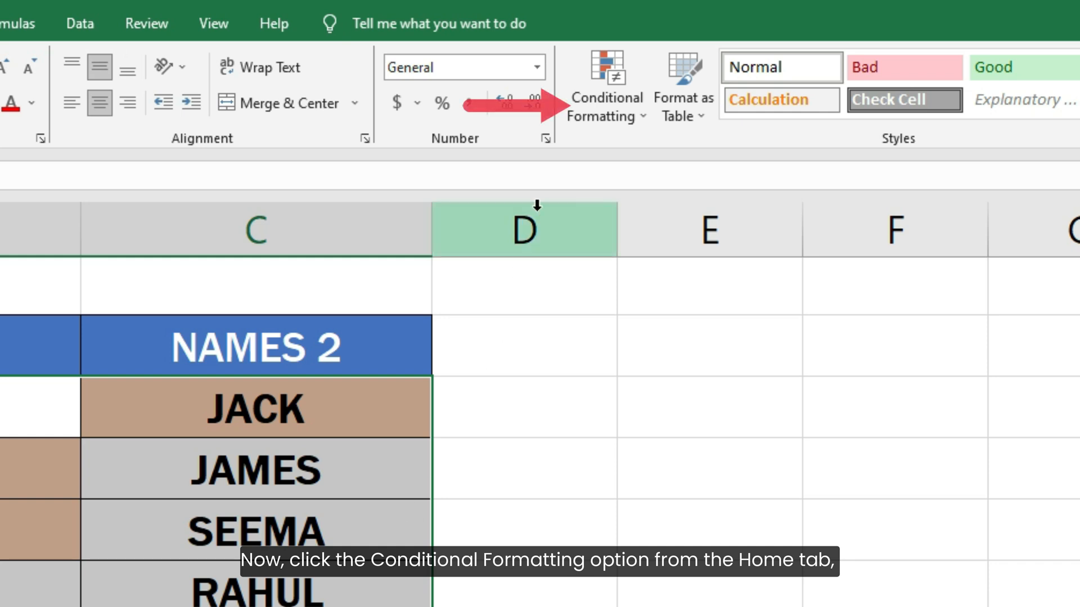
pyautogui.click(586, 119)
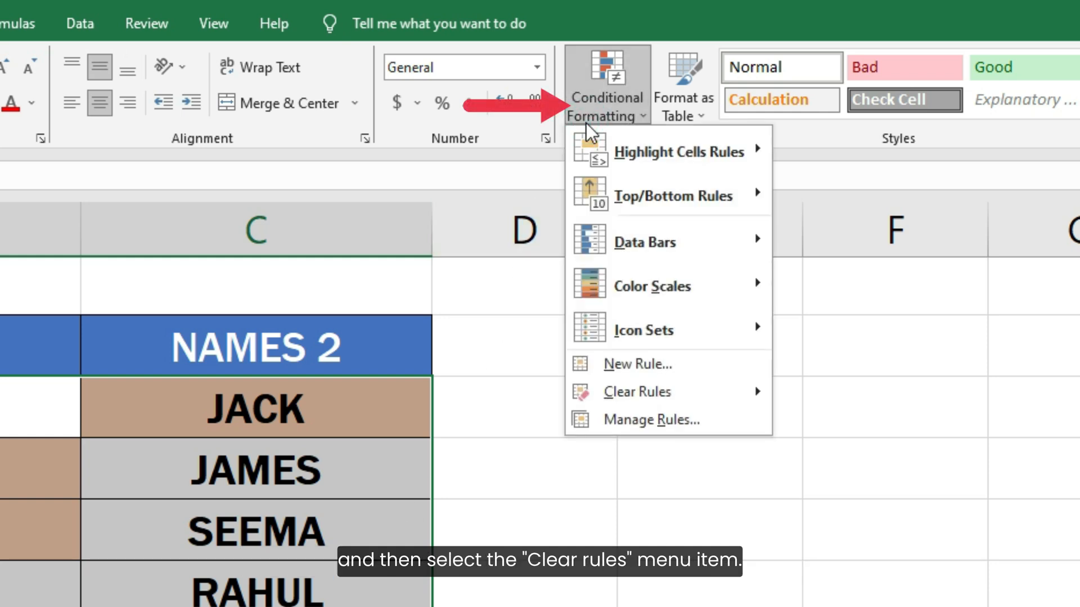
pyautogui.moveTo(628, 401)
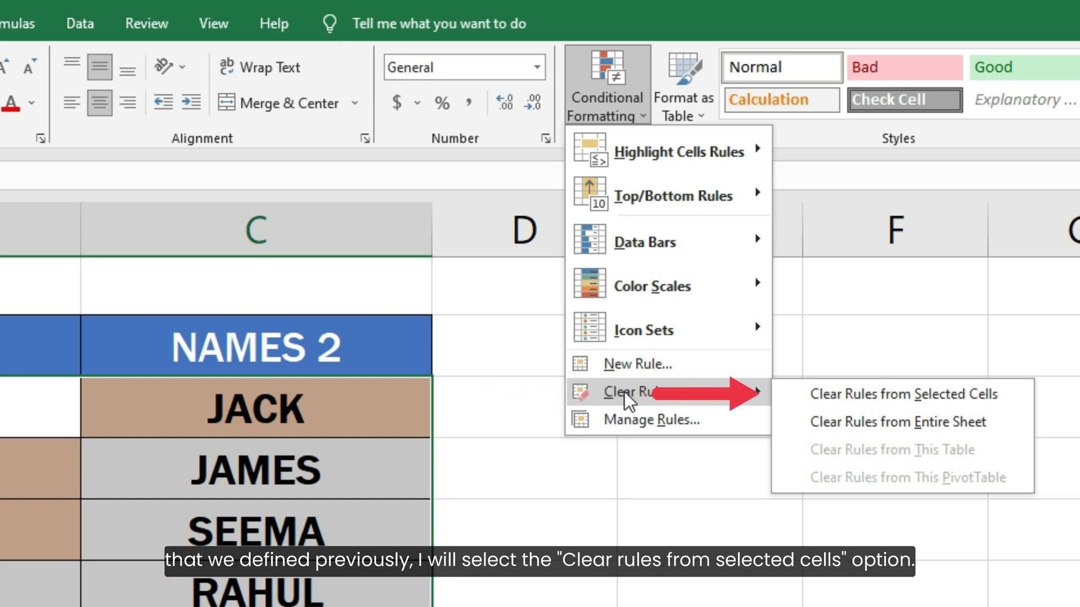
pyautogui.click(796, 395)
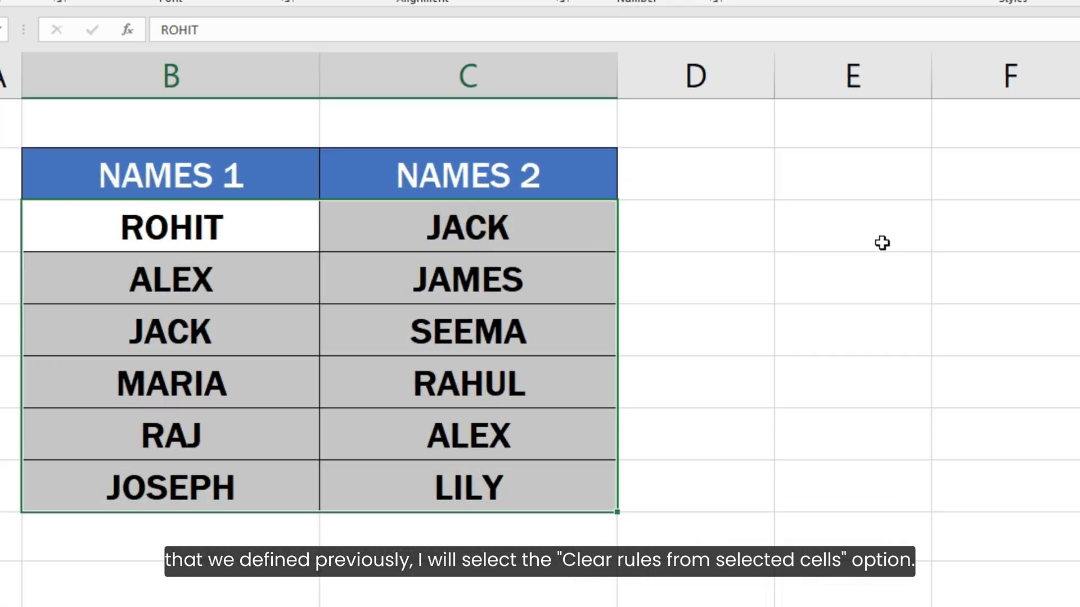
pyautogui.click(678, 476)
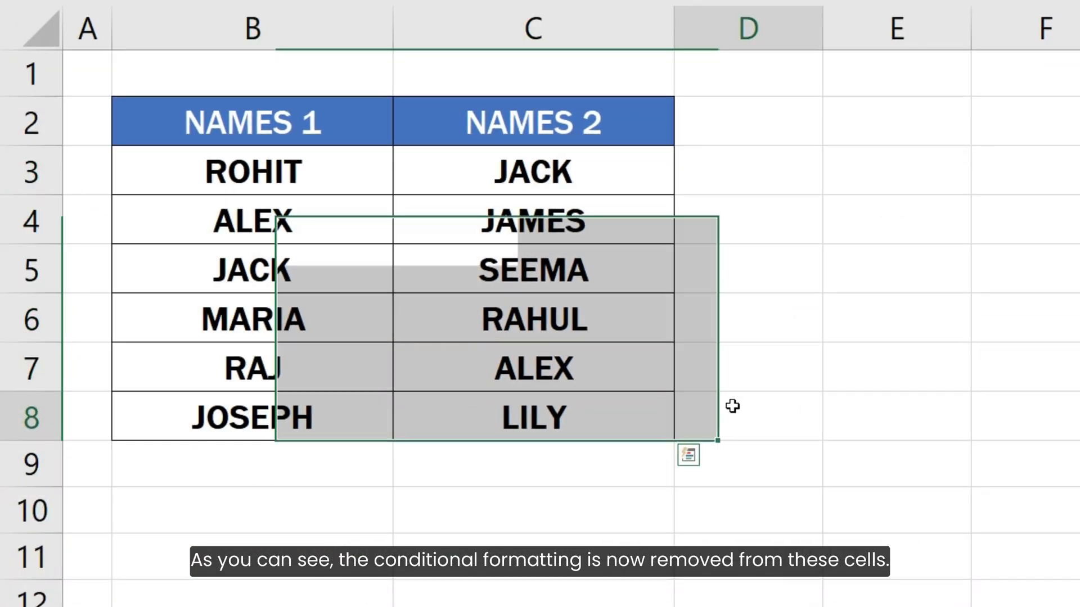